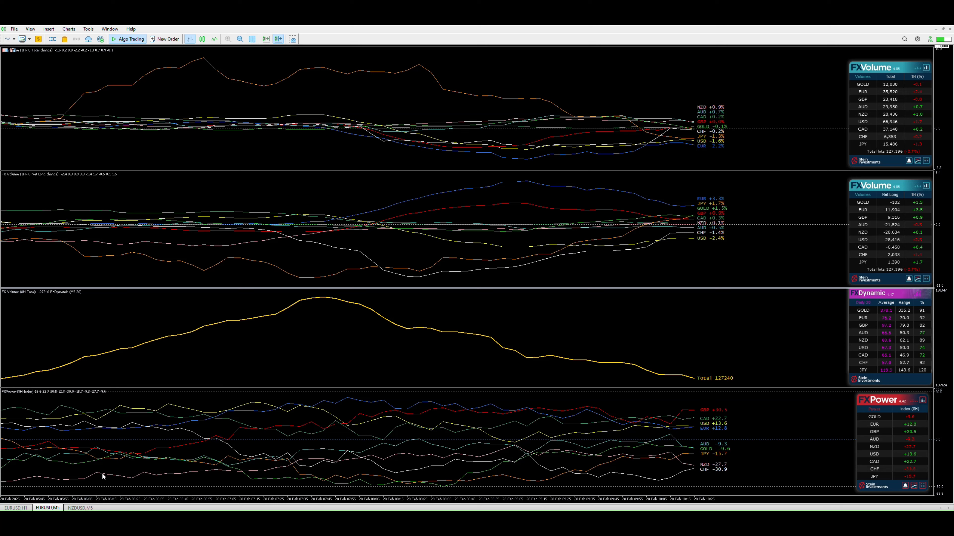
Open the Stein Investments welcome blog post and scroll down to the Morning Briefing Templates file downloads
left_click(81, 509)
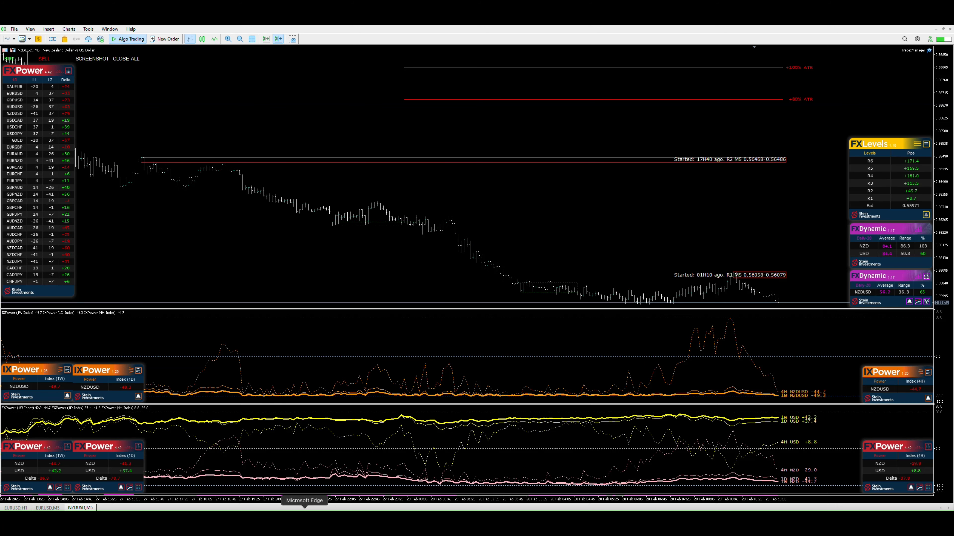
left_click(314, 521)
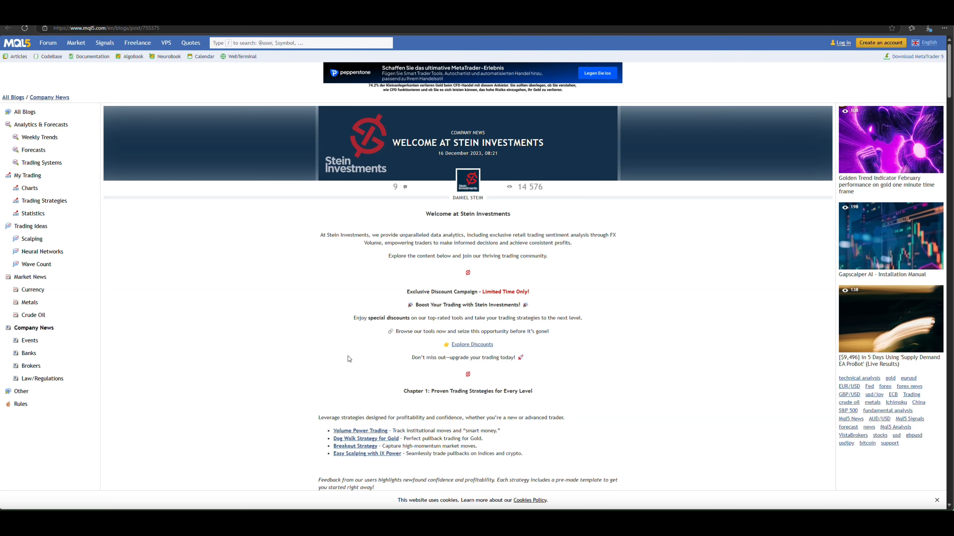
scroll(338, 338, "down", 3)
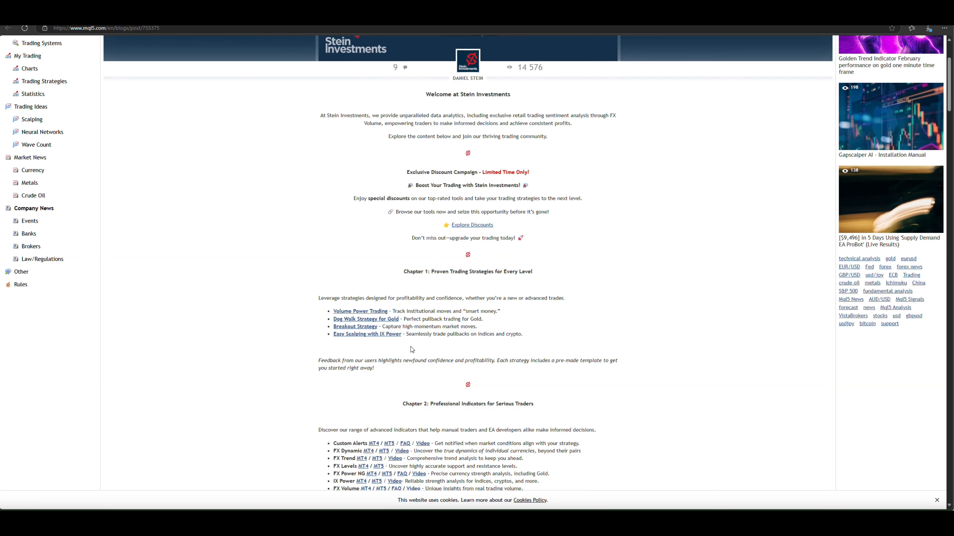
scroll(335, 357, "down", 10)
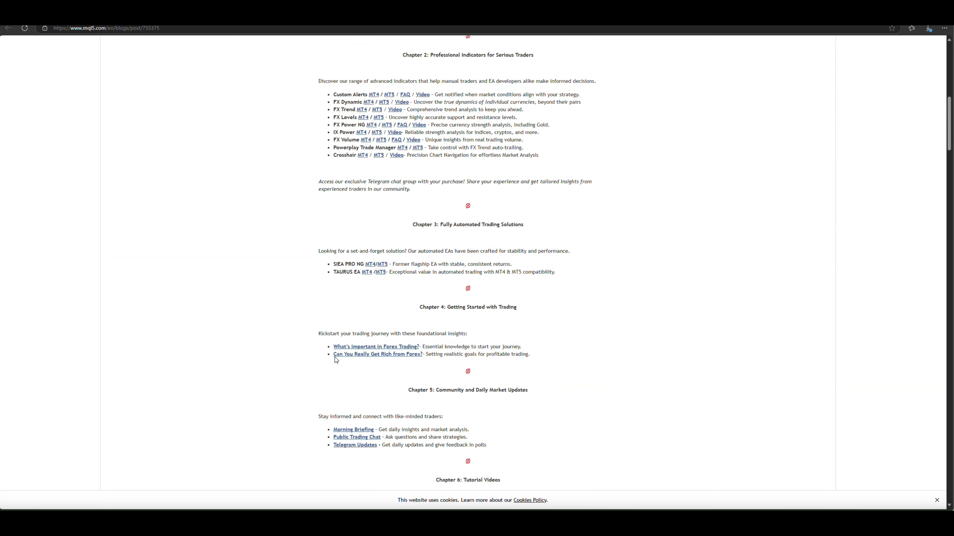
scroll(332, 360, "down", 11)
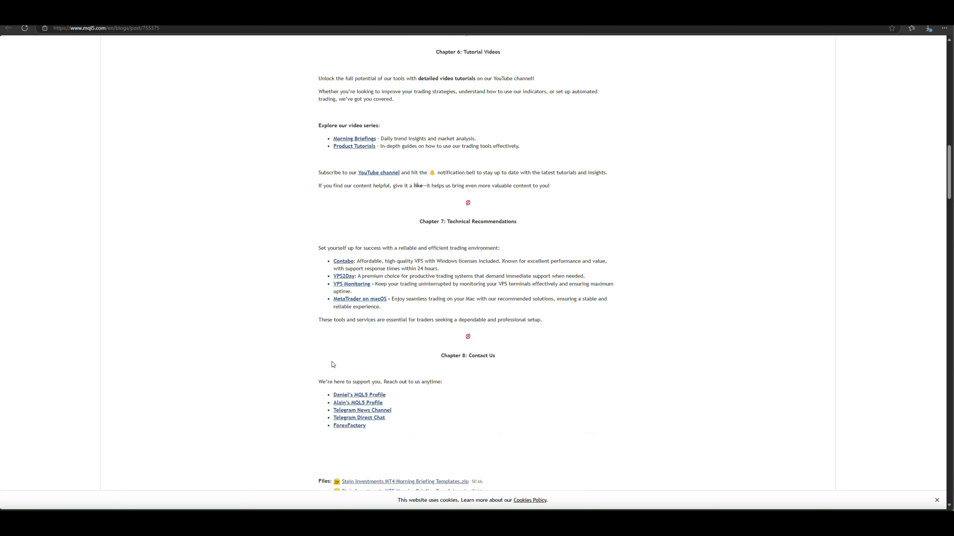
scroll(331, 365, "down", 3)
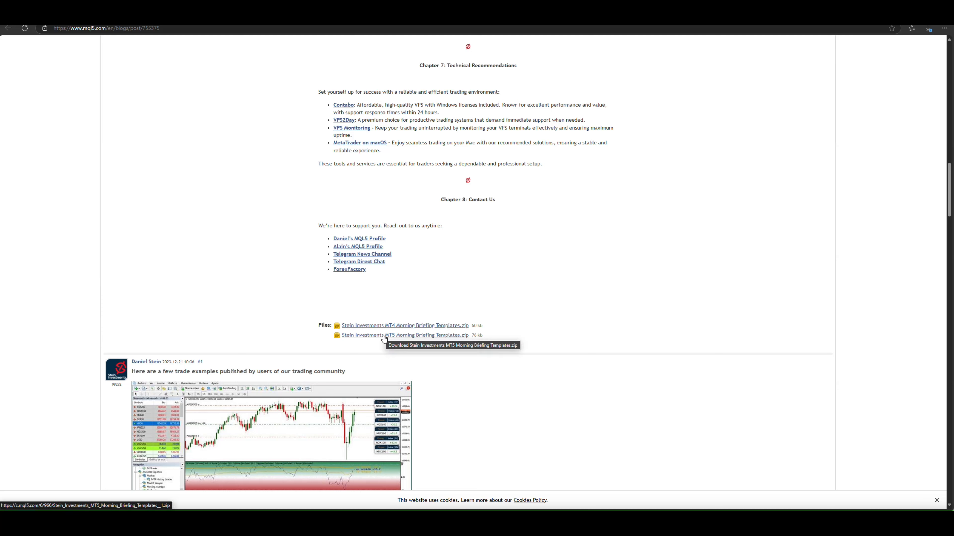
Check the extracted MT5 template package, then open the MetaTrader 5 terminal's data folder
key("alt+Tab")
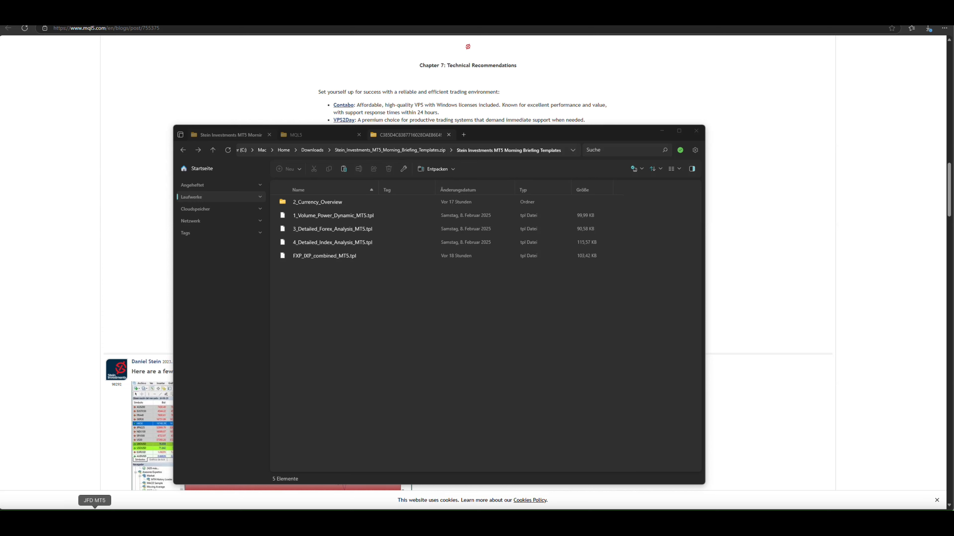
left_click(94, 521)
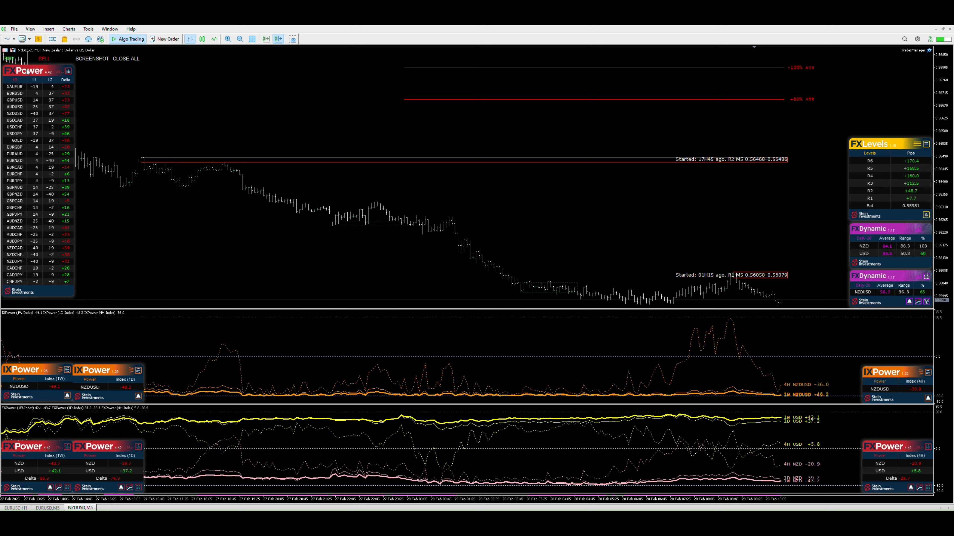
left_click(15, 29)
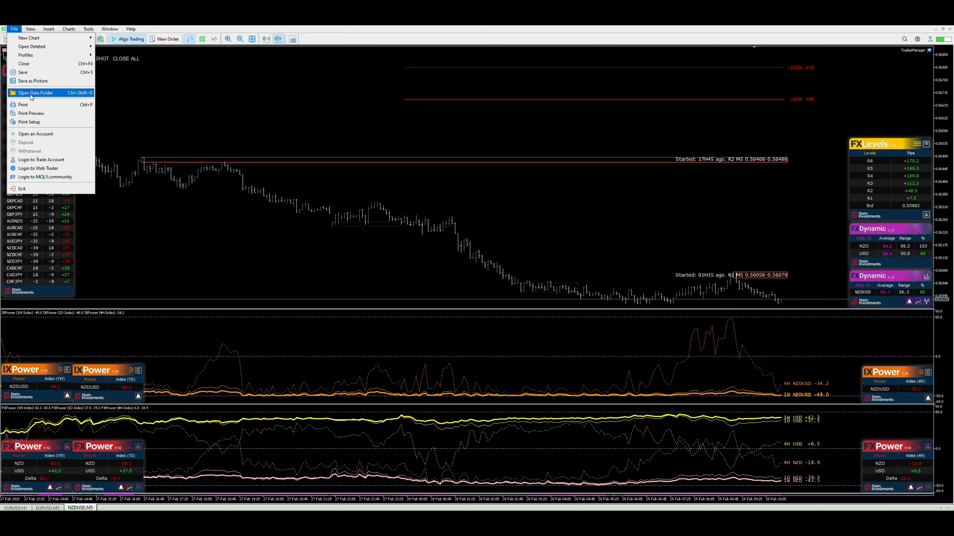
left_click(31, 94)
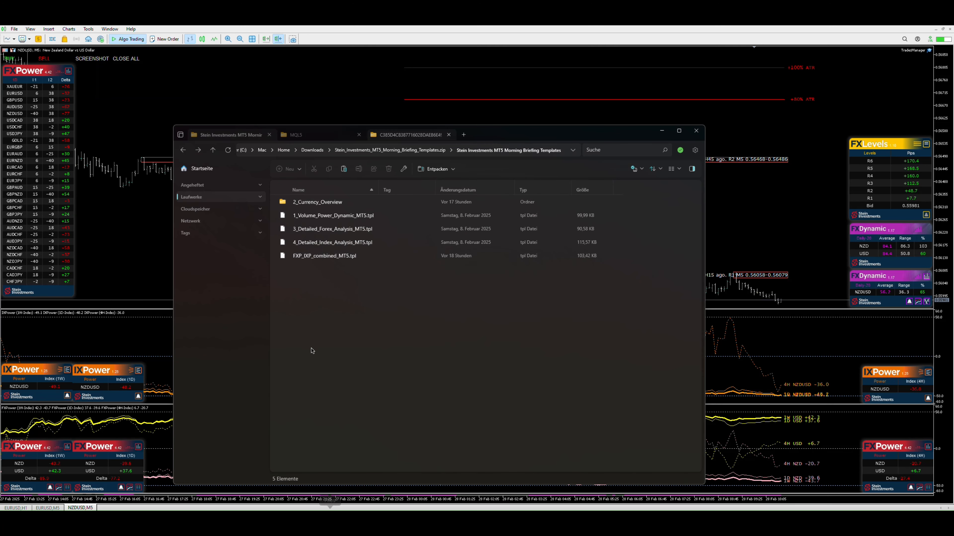
Browse the data folder's MQL5 Profiles and Charts folders, comparing them with the downloaded 2_Currency_Overview profile folder
left_click(314, 135)
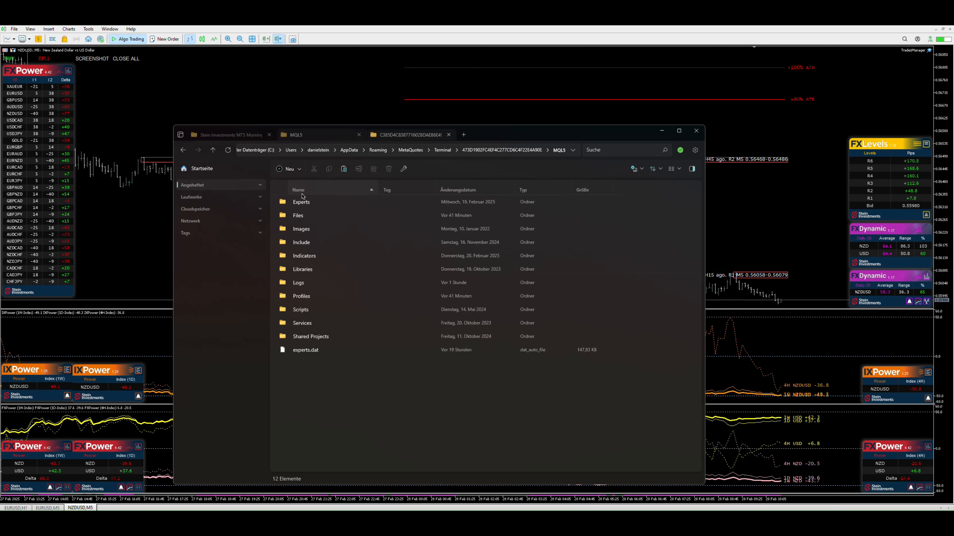
double_click(300, 296)
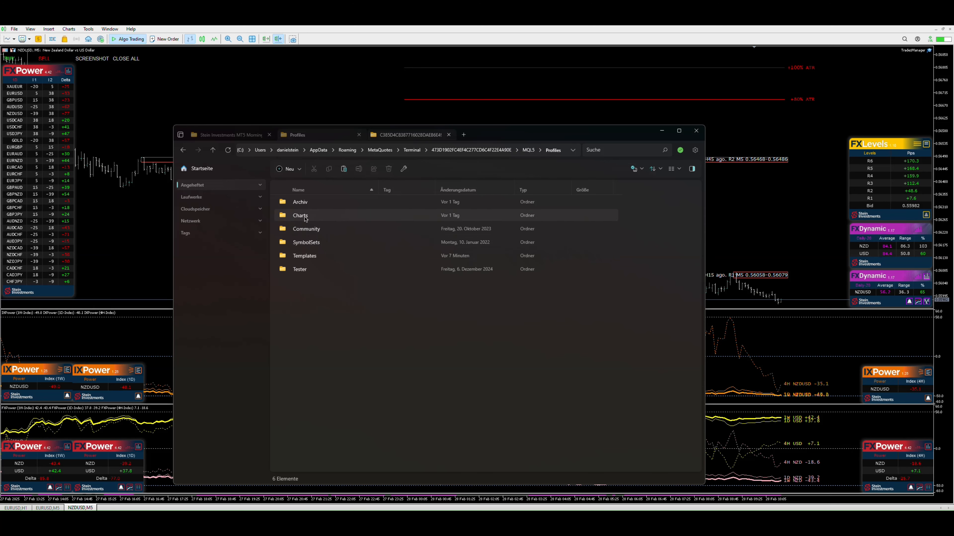
left_click(229, 134)
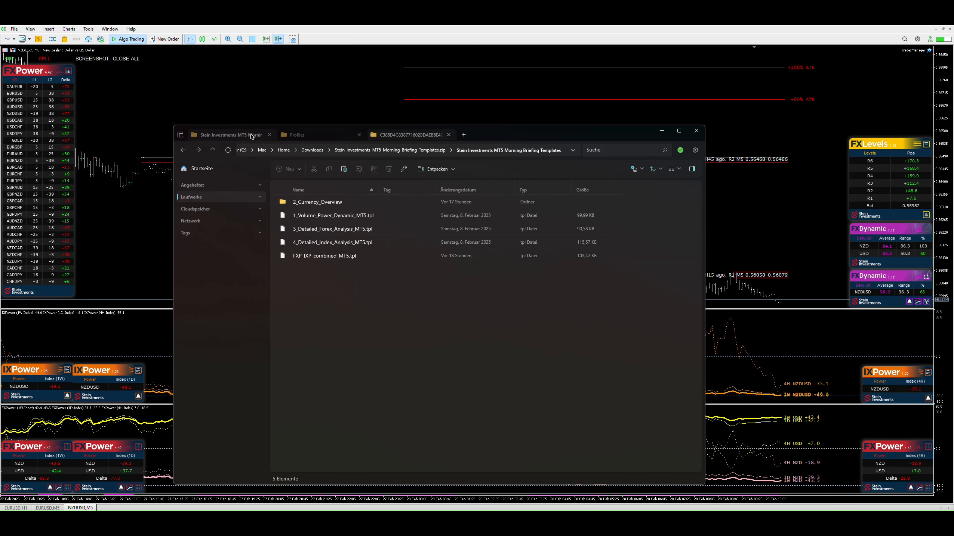
left_click(304, 203)
left_click(317, 133)
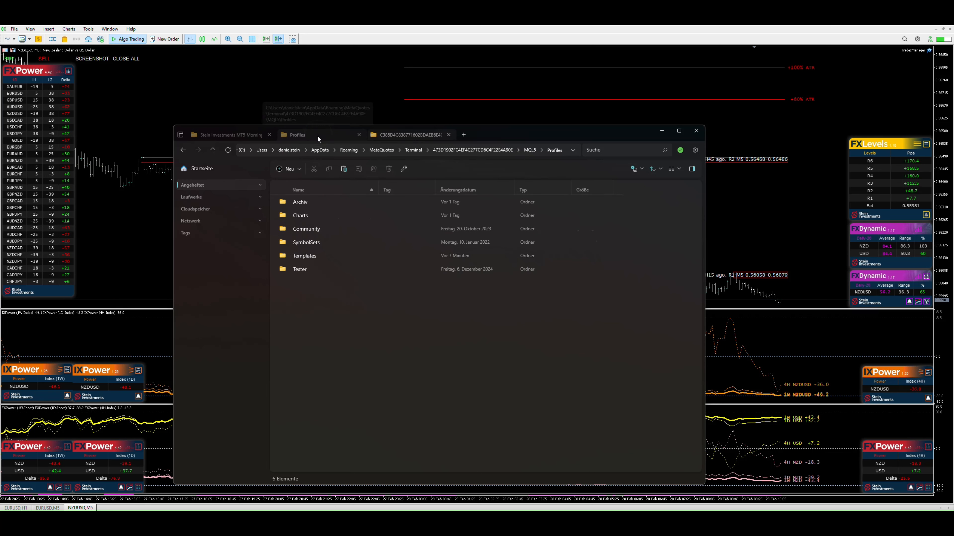
double_click(297, 216)
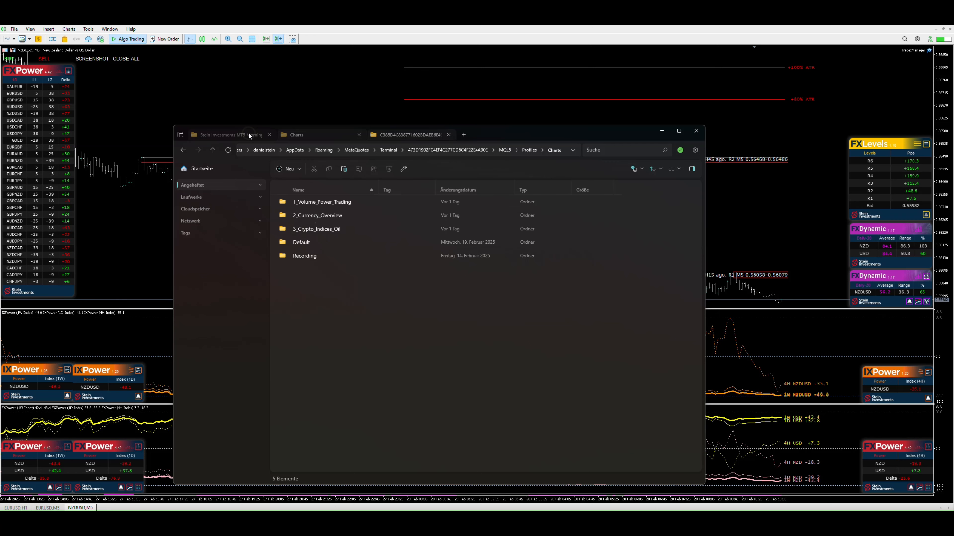
Select 1_Volume_Power_Dynamic_MT5.tpl in the package and open the Profiles Templates folder to compare the template files
left_click(248, 132)
left_click(307, 214)
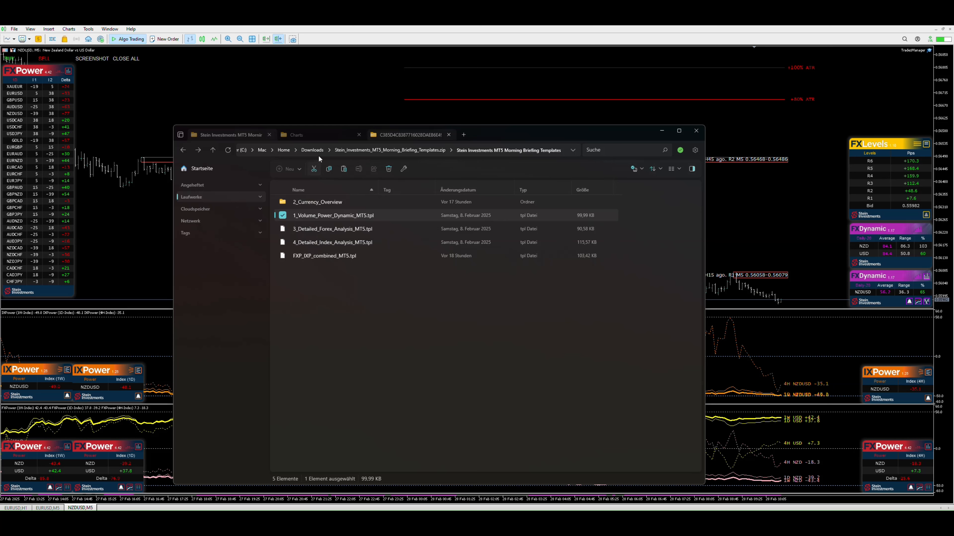
left_click(325, 135)
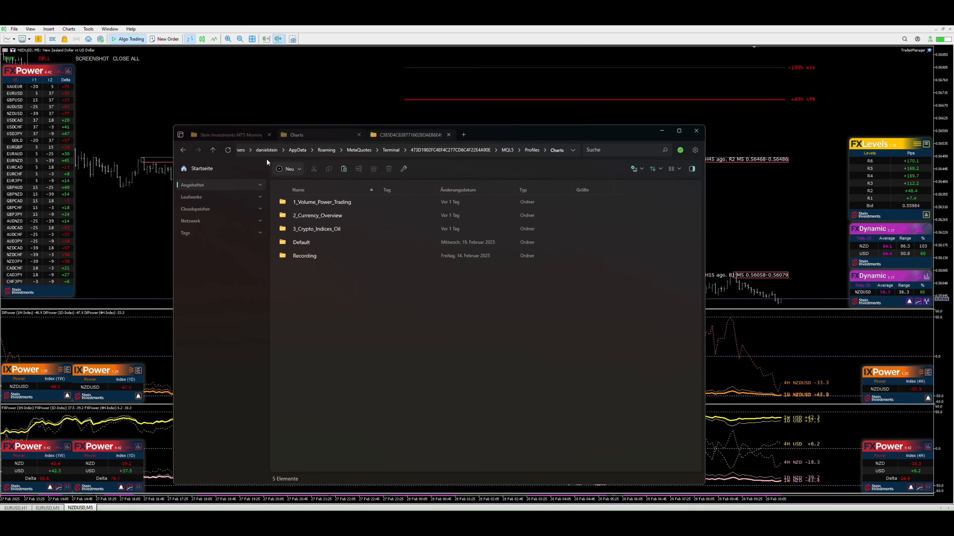
left_click(183, 150)
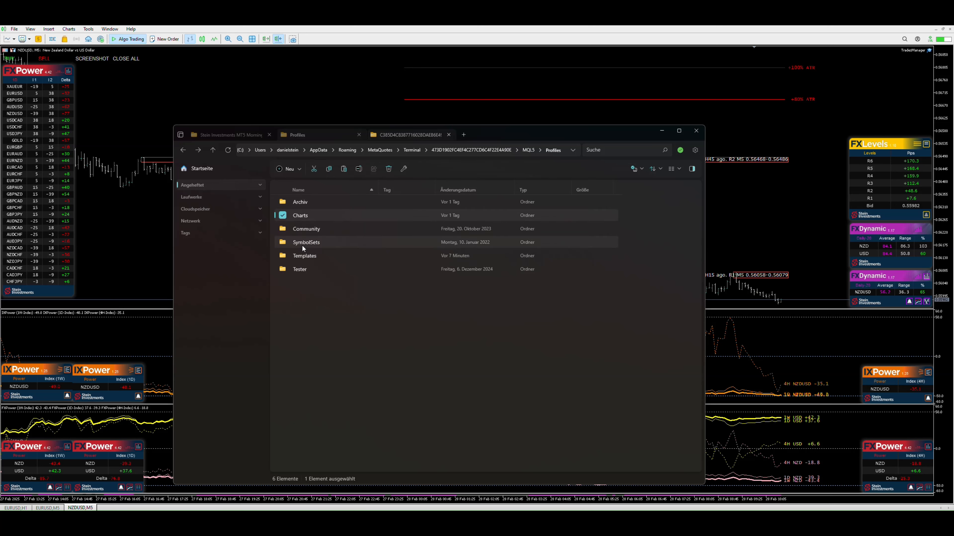
double_click(300, 257)
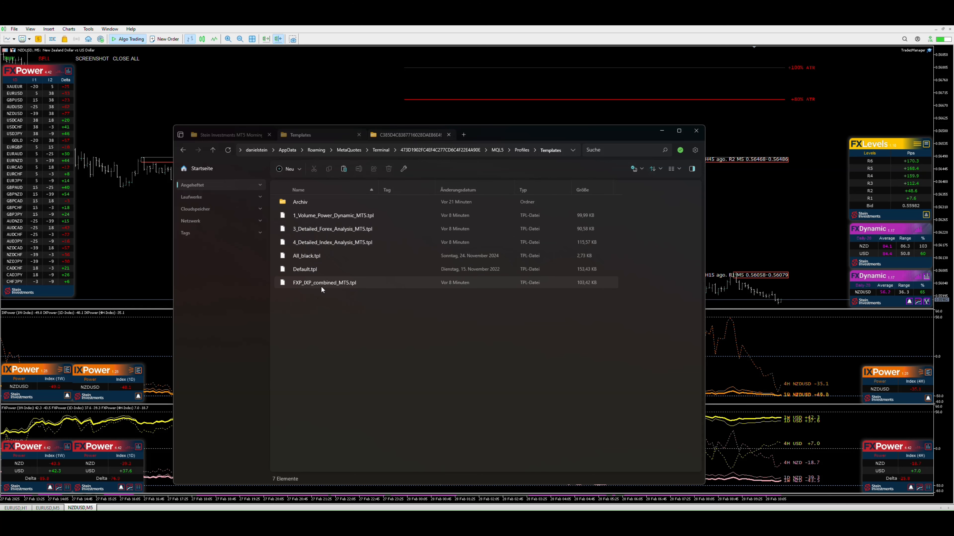
Open the MetaTrader 4 terminal's profiles folder, locate the 2_Currency_Overview folder, and close the file explorer
left_click(740, 331)
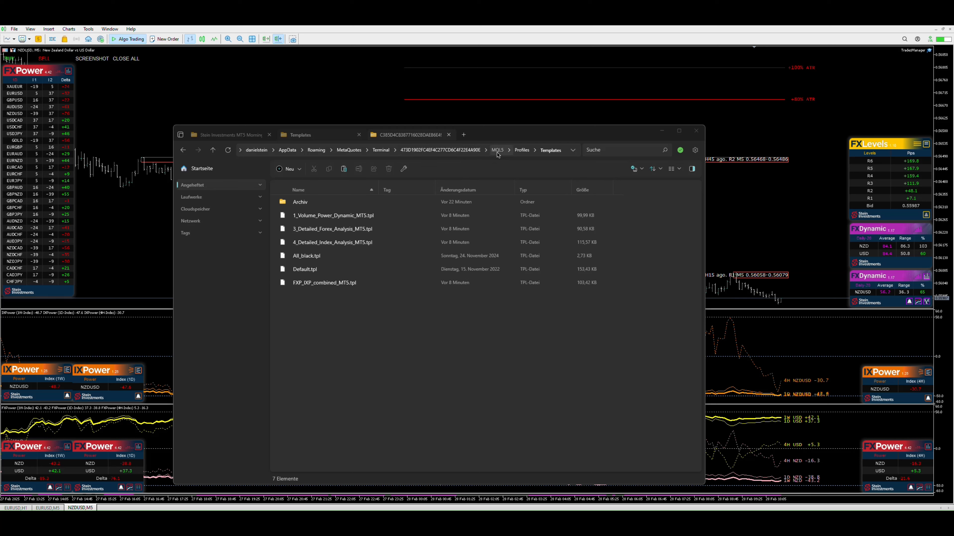
left_click(522, 151)
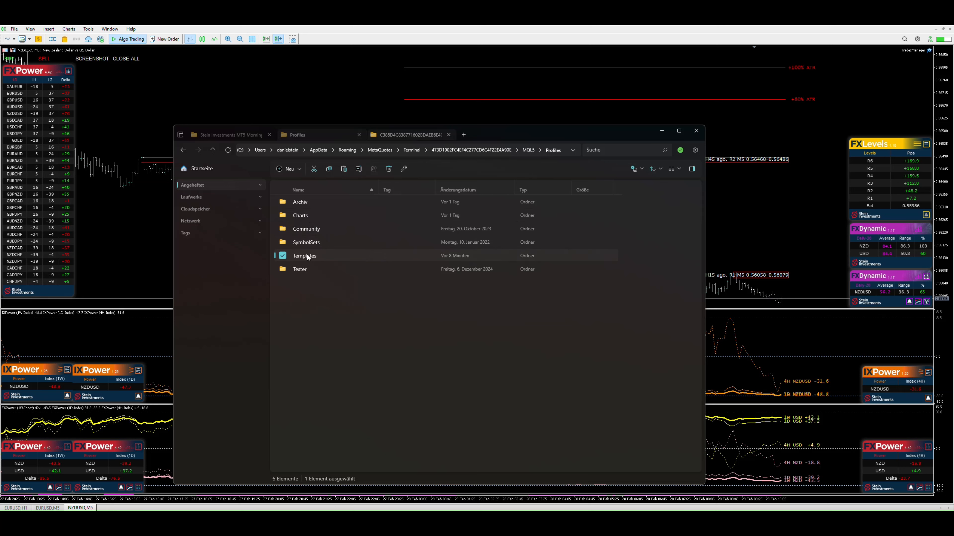
left_click(309, 312)
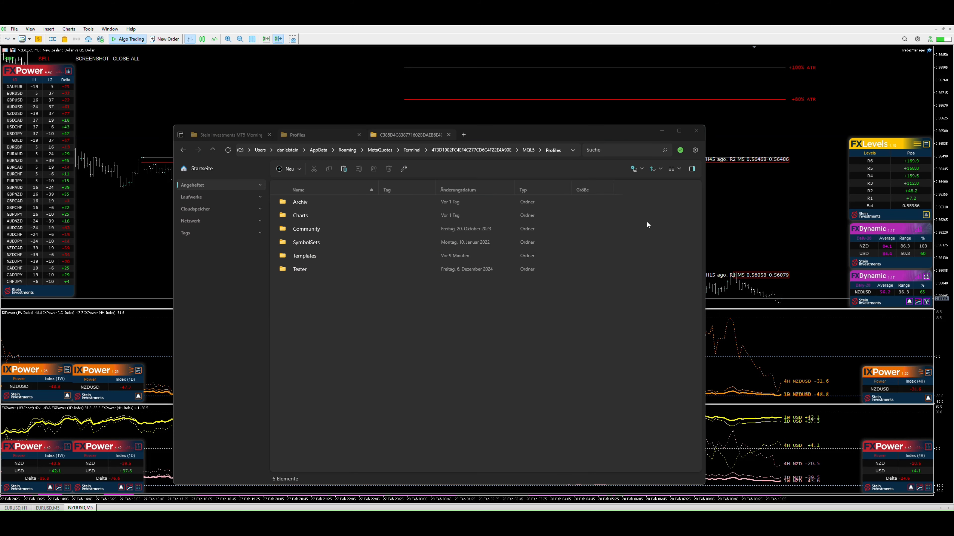
left_click(426, 135)
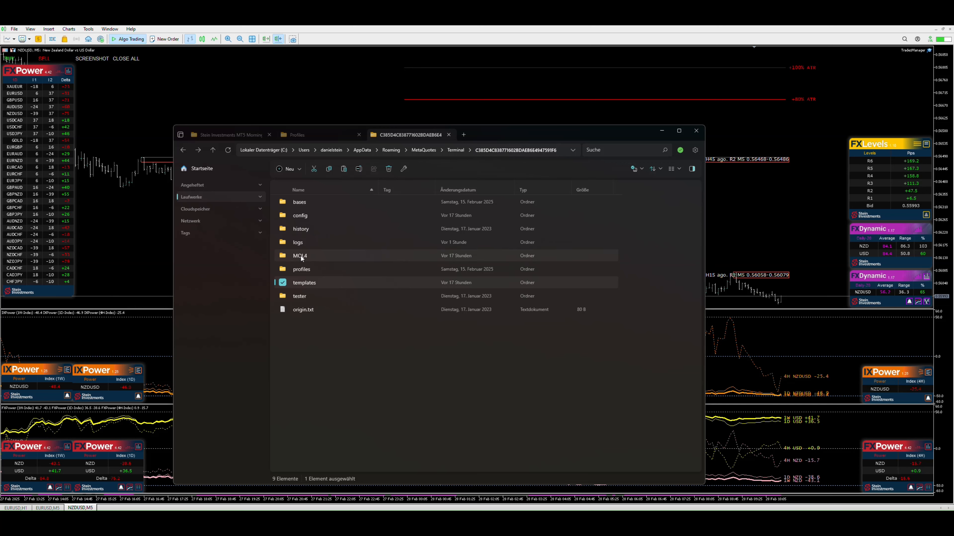
left_click(301, 270)
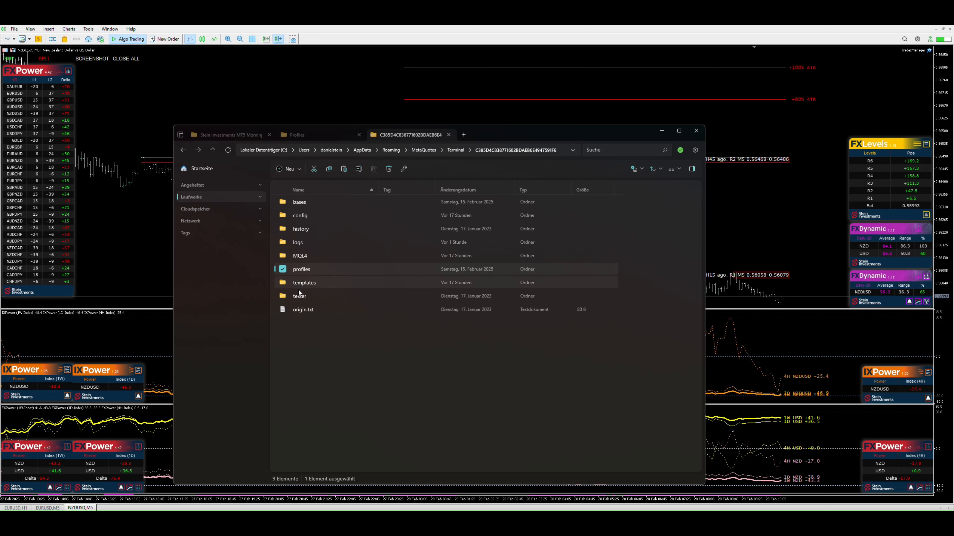
double_click(306, 269)
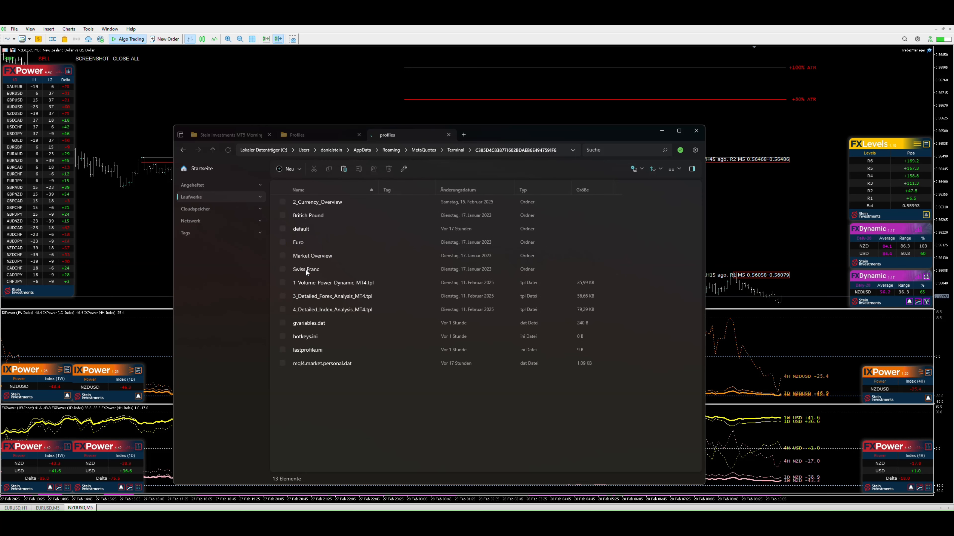
left_click(306, 202)
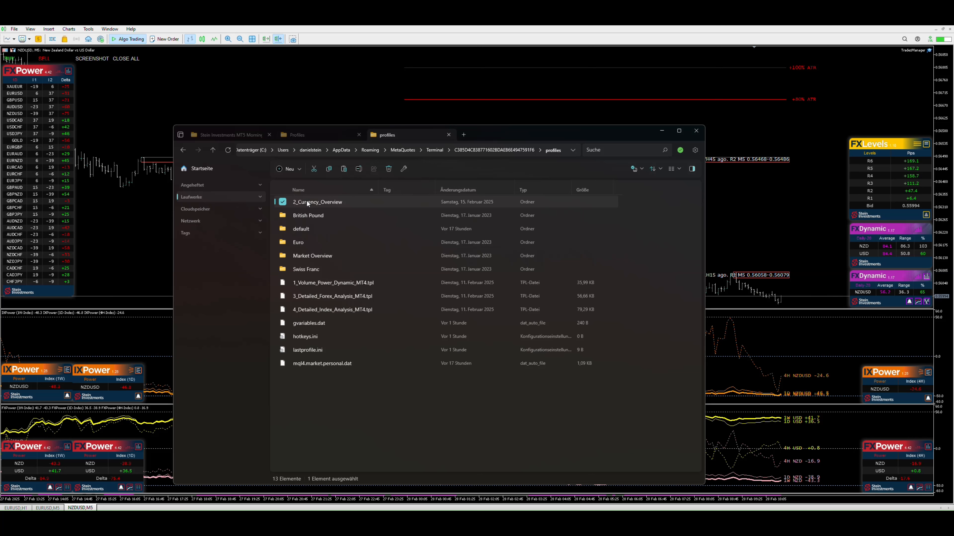
left_click(184, 150)
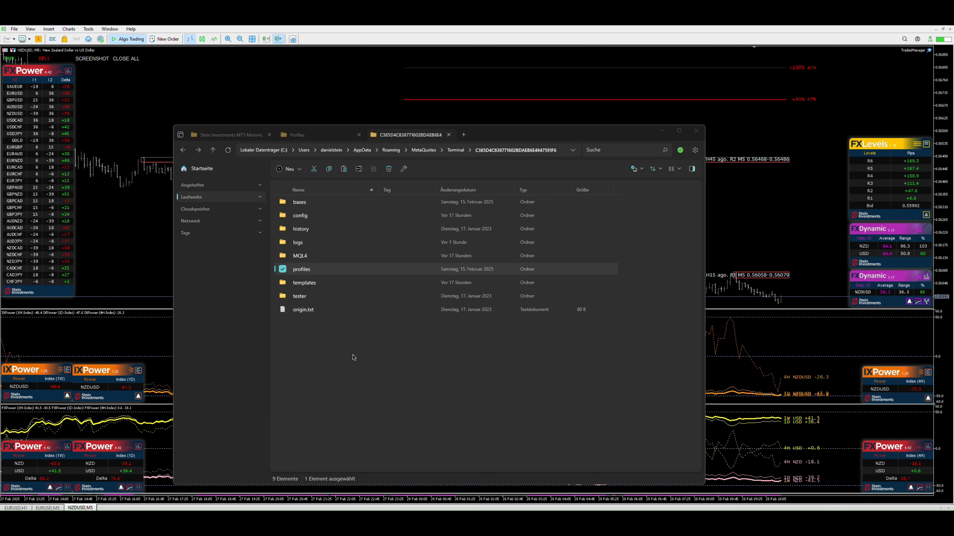
left_click(660, 132)
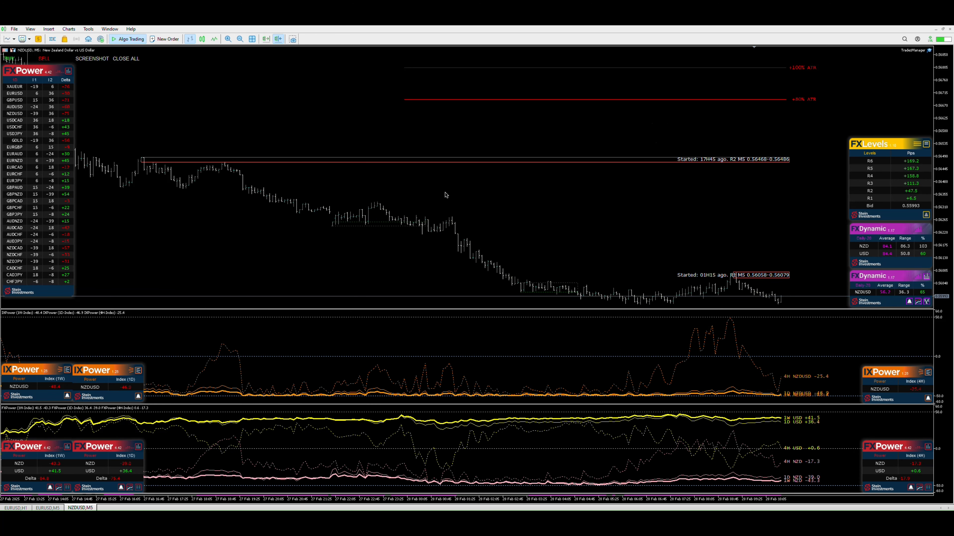